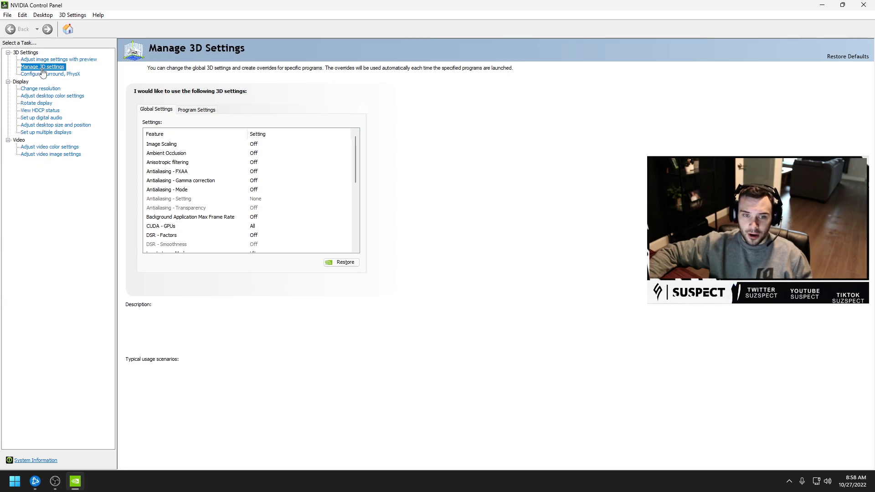
mouse_move(335, 177)
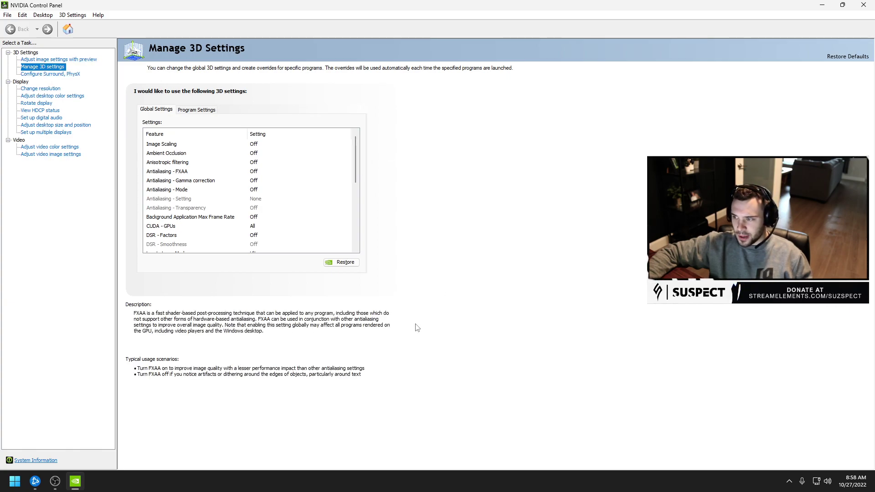
left_click(74, 61)
left_click(51, 67)
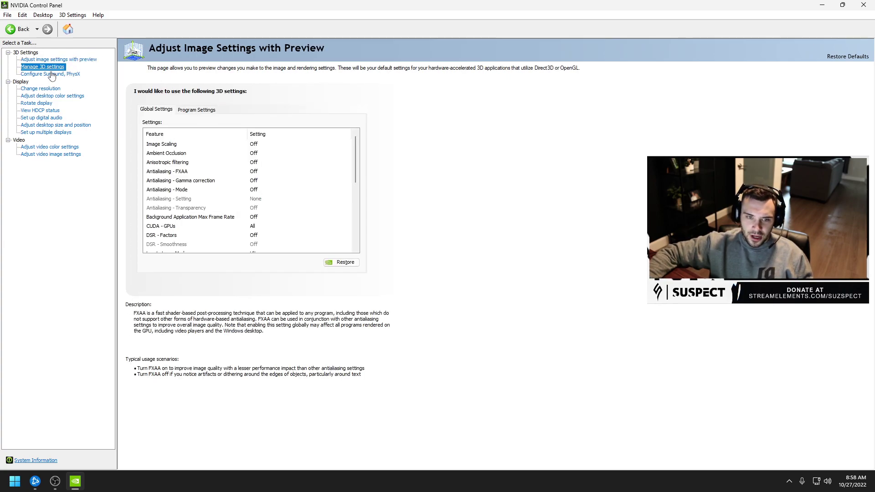
Step: Select the 1920 × 1080 PC resolution with a 240Hz refresh rate for the display
left_click(48, 89)
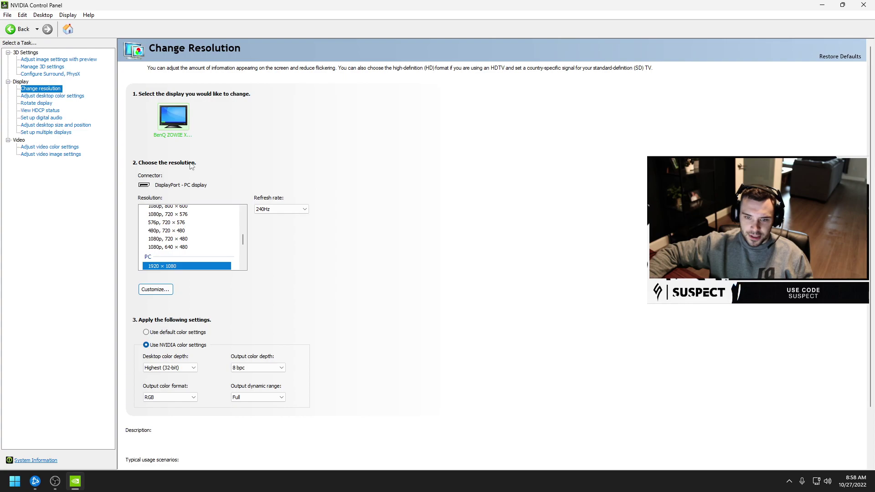
scroll(243, 238, "up", 10)
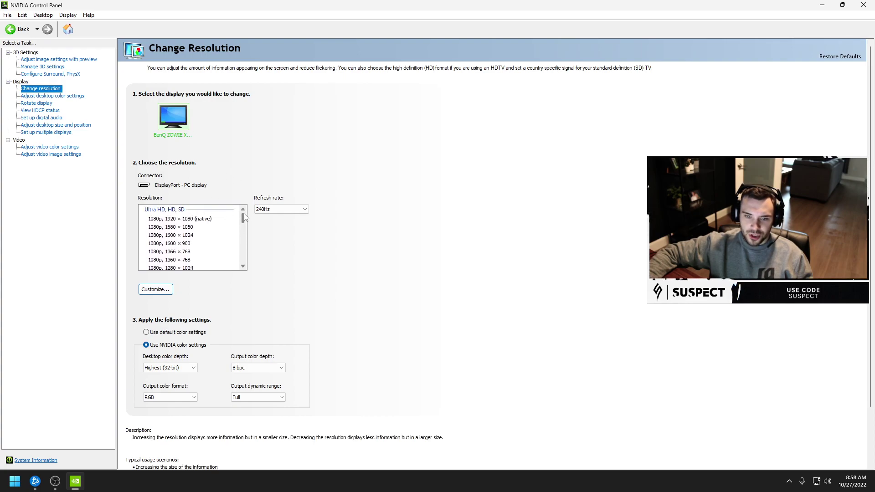
left_click_drag(243, 223, 246, 267)
scroll(246, 267, "up", 5)
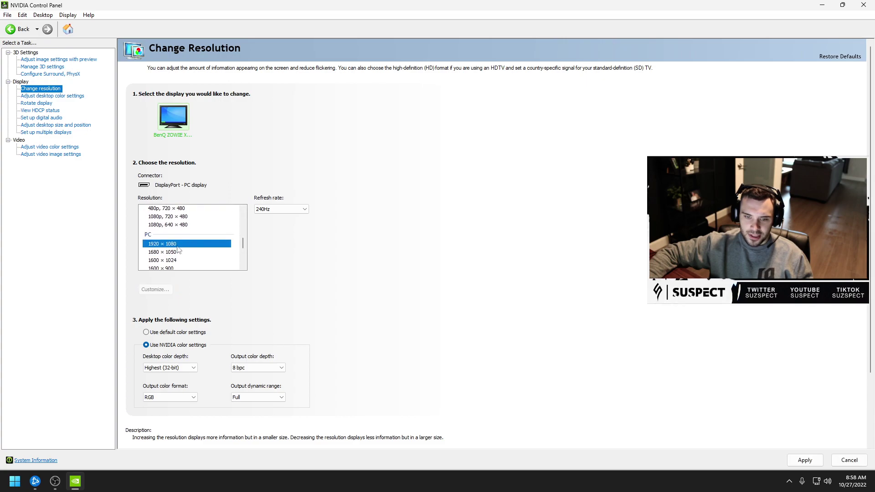
left_click(278, 209)
left_click(275, 218)
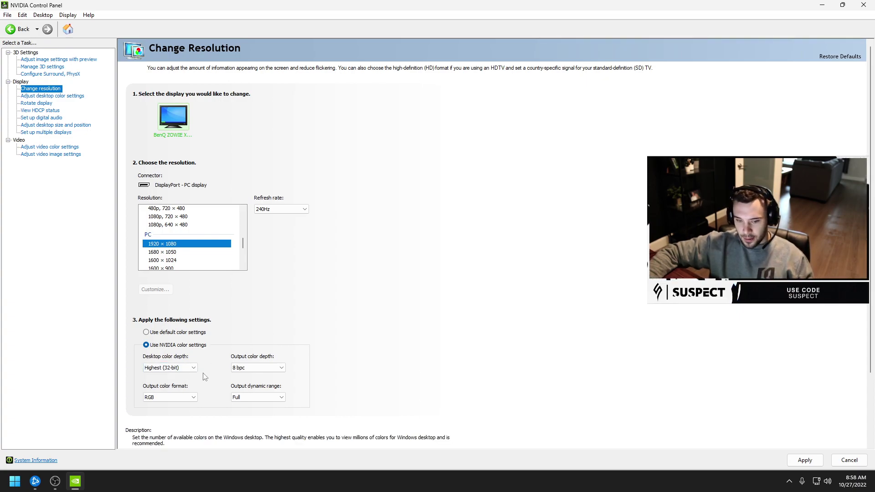
Step: Set the desktop color depth to Highest (32-bit) under the NVIDIA color settings
left_click(187, 371)
left_click(187, 377)
left_click(182, 368)
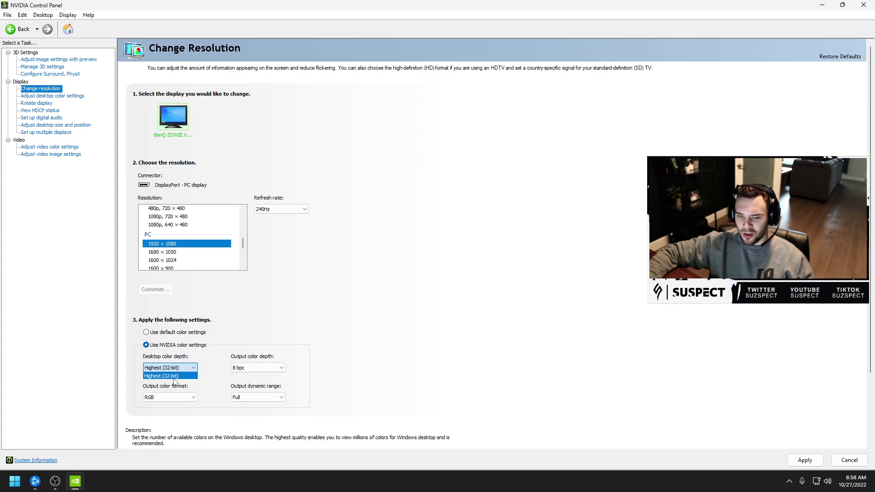
left_click(248, 376)
left_click(193, 367)
left_click(173, 370)
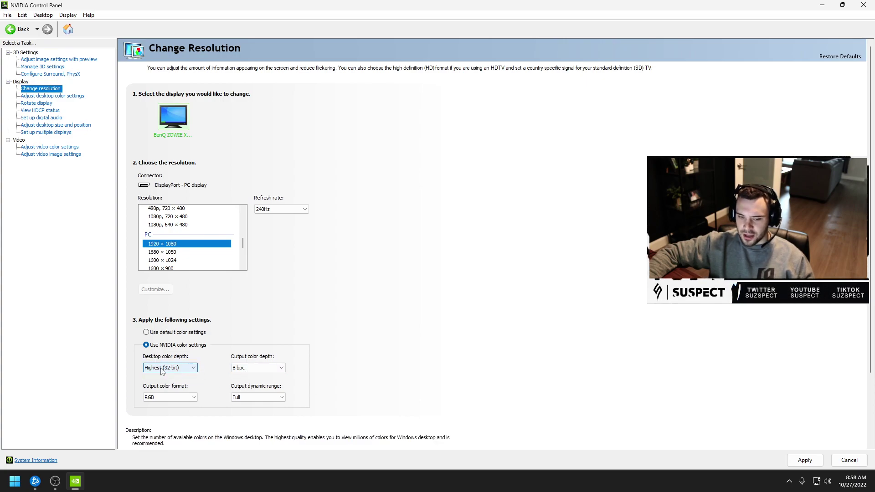
key("Tab")
key("shift+Tab")
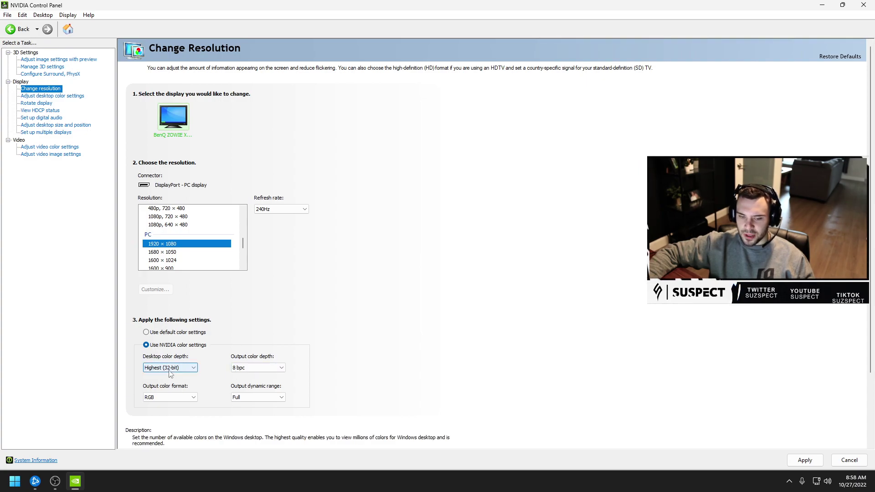
key("Tab")
Step: Keep the output color format at RGB and set the output dynamic range to Full
left_click(160, 398)
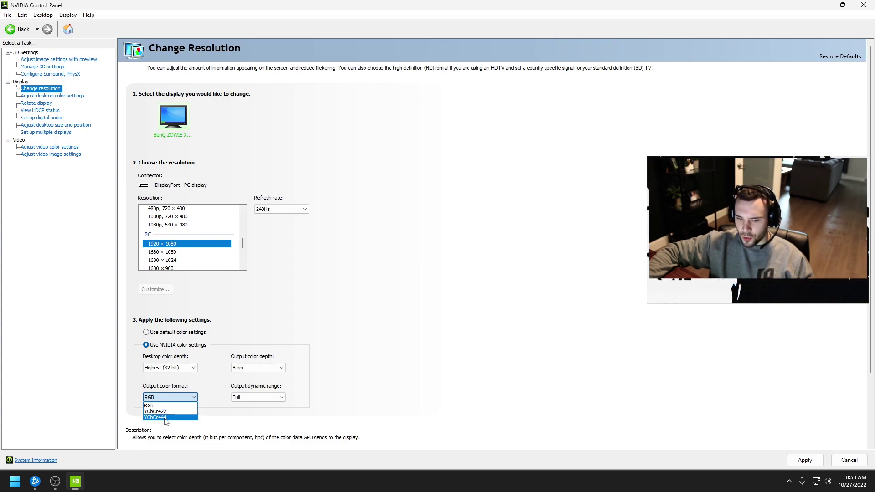
left_click(251, 406)
left_click(256, 398)
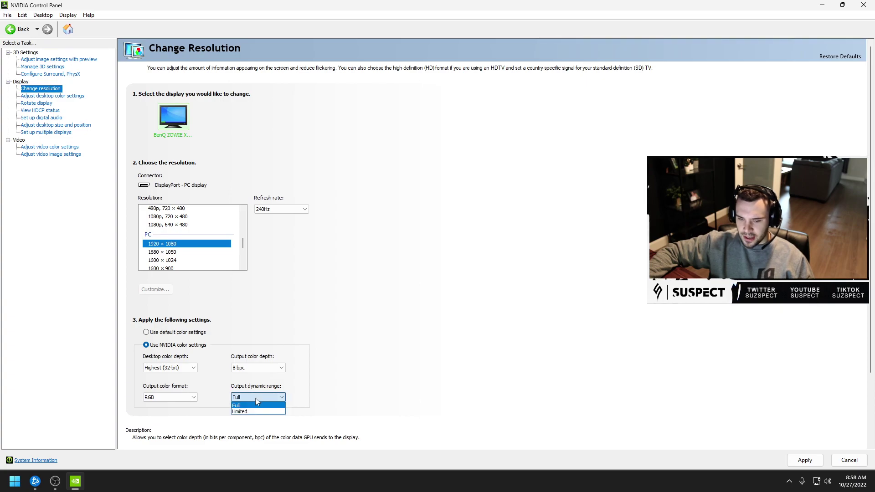
left_click(241, 407)
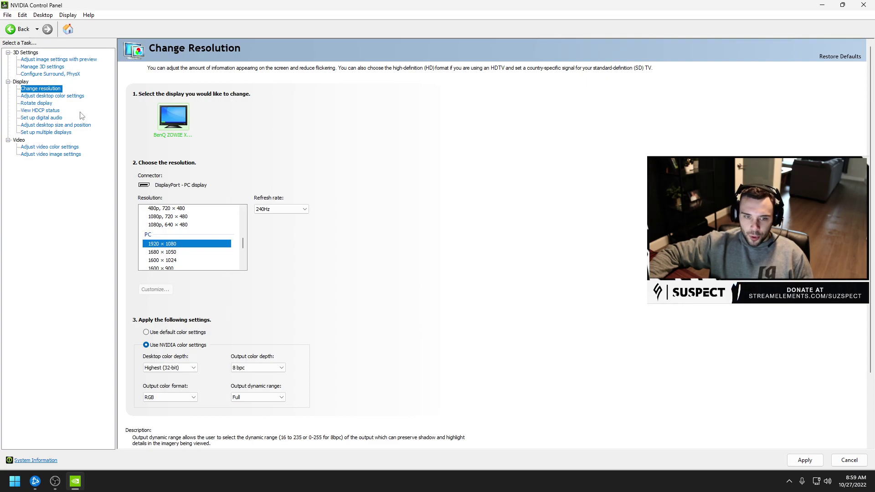
Step: Go to the desktop size and position settings without applying the pending changes, and have scaling performed on the Display
left_click(45, 96)
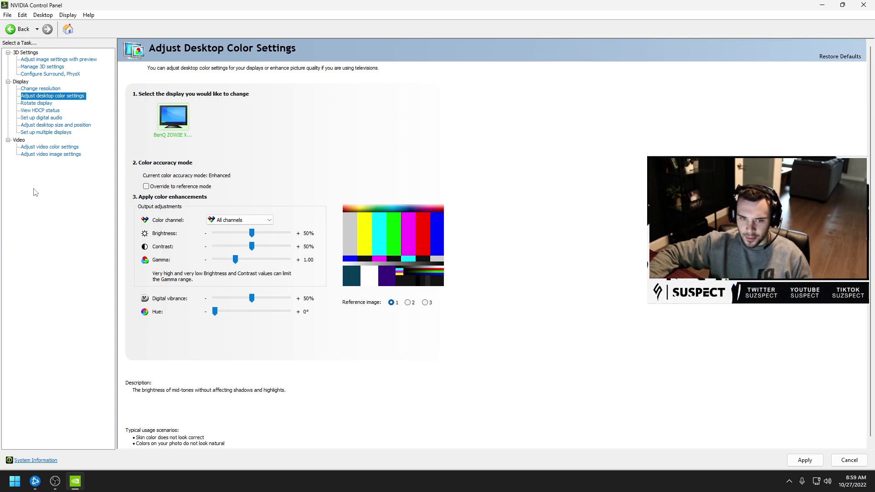
left_click(38, 126)
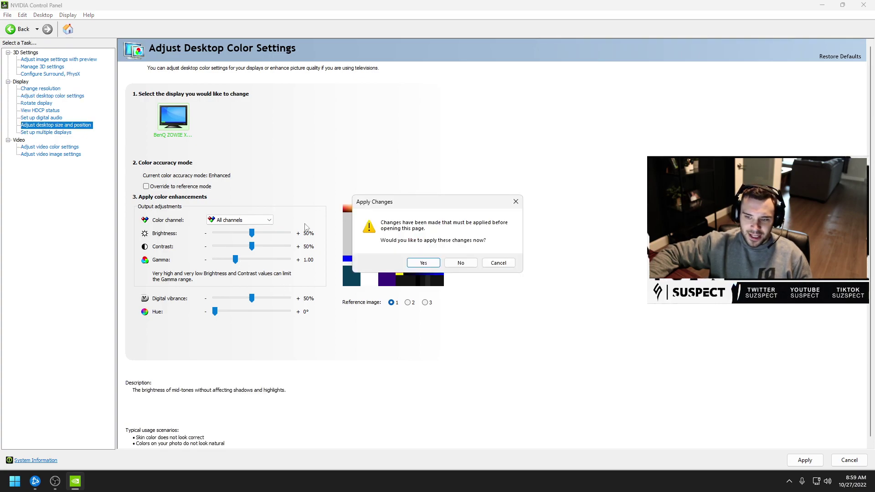
left_click(460, 263)
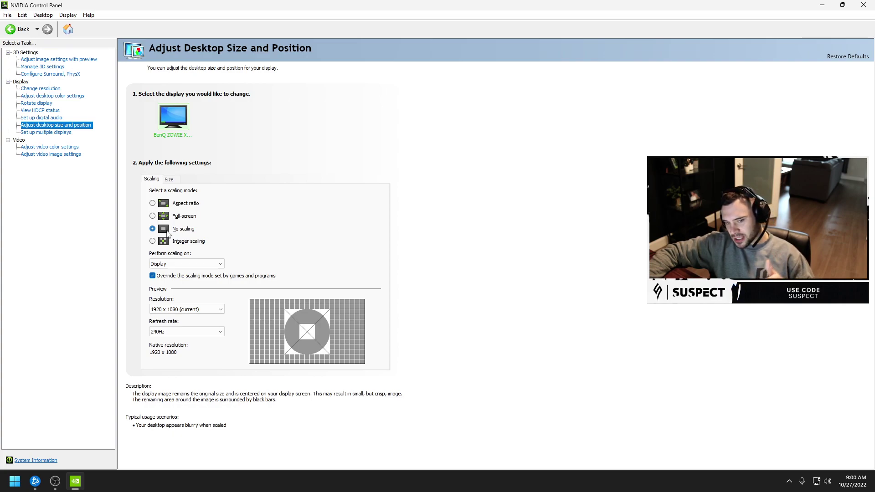
left_click(165, 265)
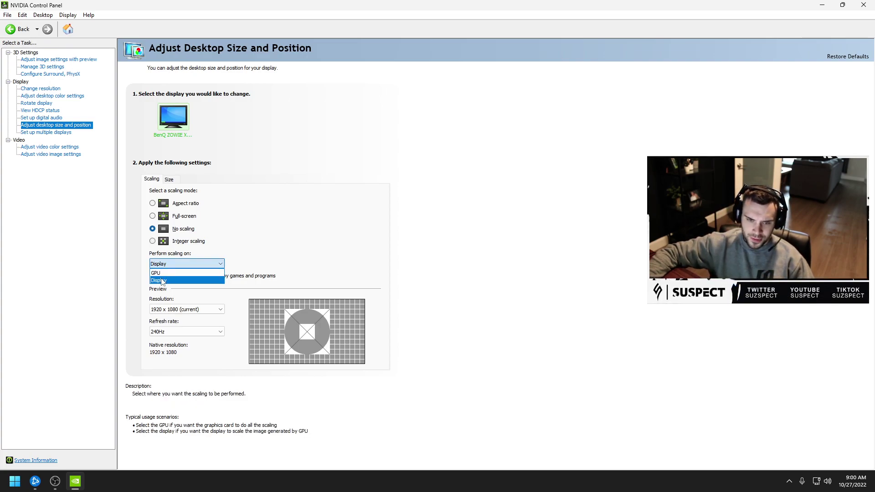
left_click(162, 281)
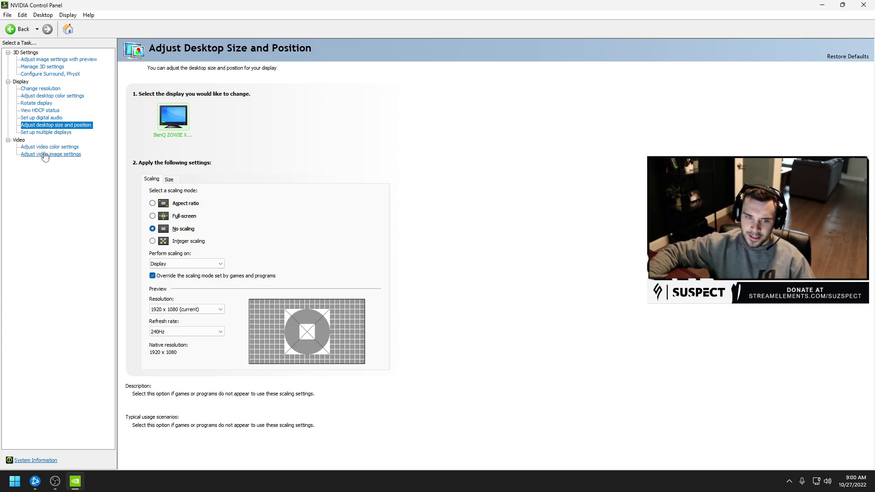
Step: Review the multiple displays setup, the video color adjustments and the video image settings
left_click(40, 132)
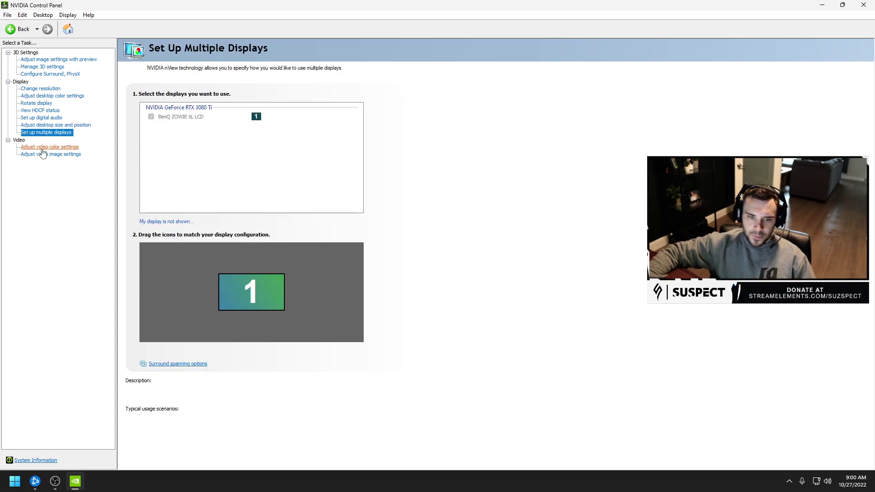
left_click(41, 147)
left_click(191, 184)
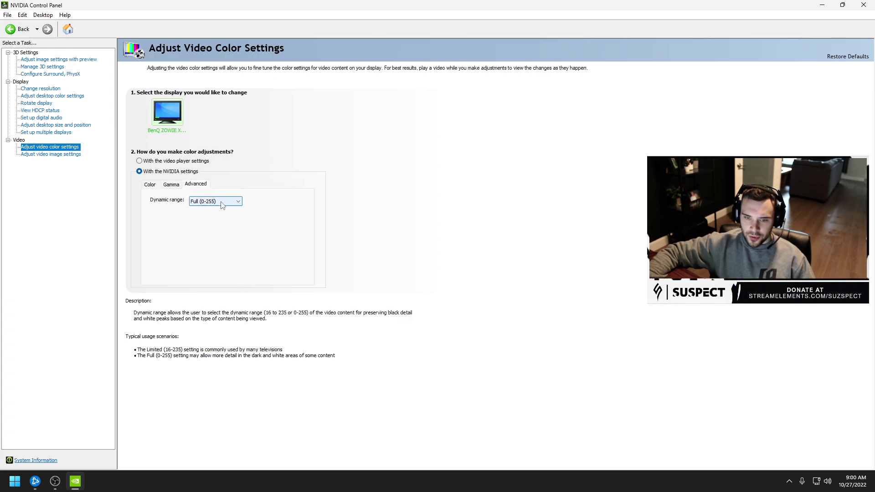
left_click(151, 185)
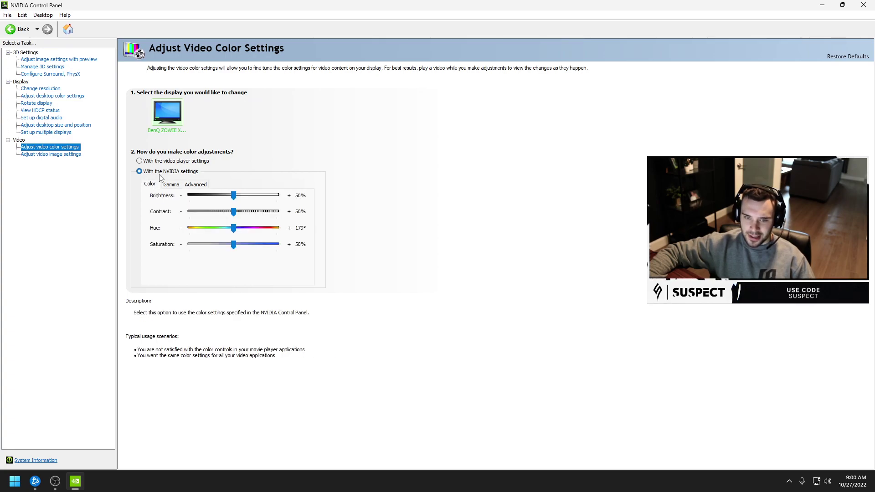
left_click(78, 157)
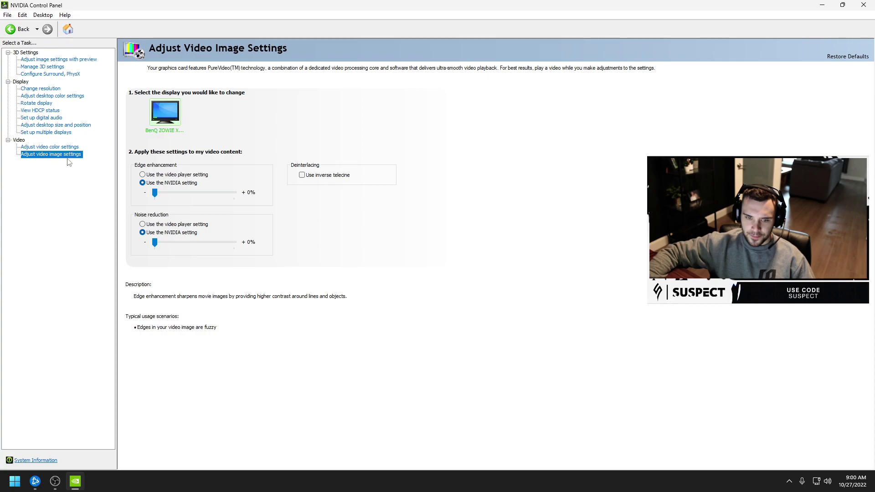
Step: Set the dynamic range in the advanced video color settings to Full (0-255)
left_click(69, 147)
left_click(192, 184)
left_click(214, 201)
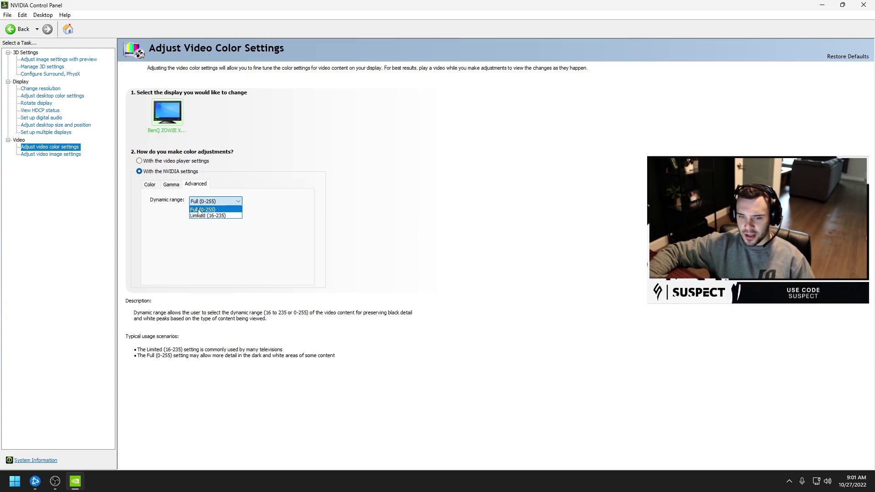
left_click(199, 211)
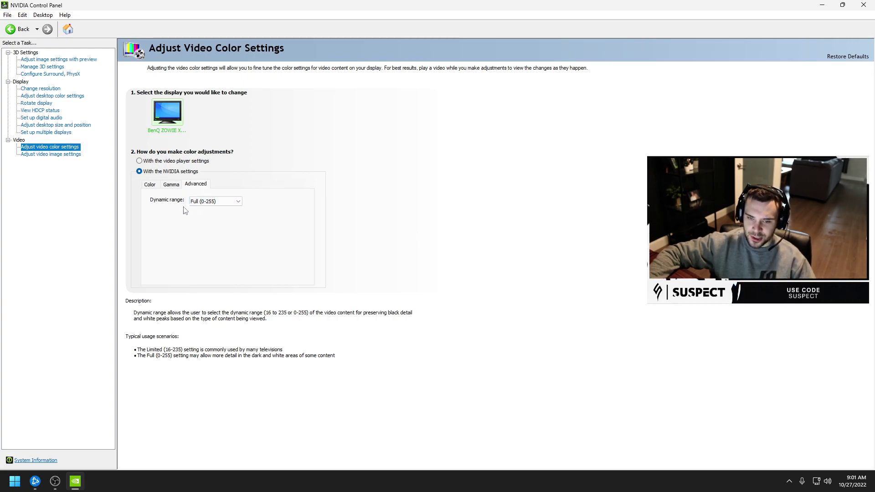
left_click(215, 203)
left_click(202, 235)
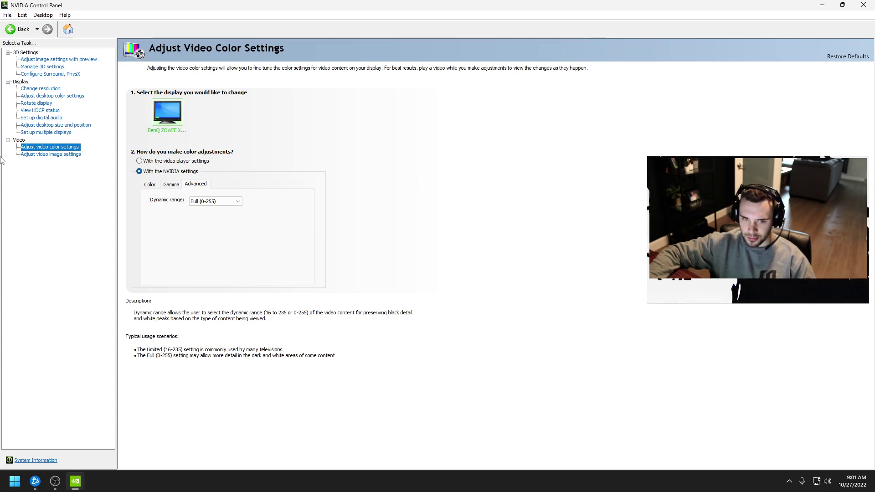
Step: Check the available Low Latency Mode options in the global 3D settings
left_click(43, 67)
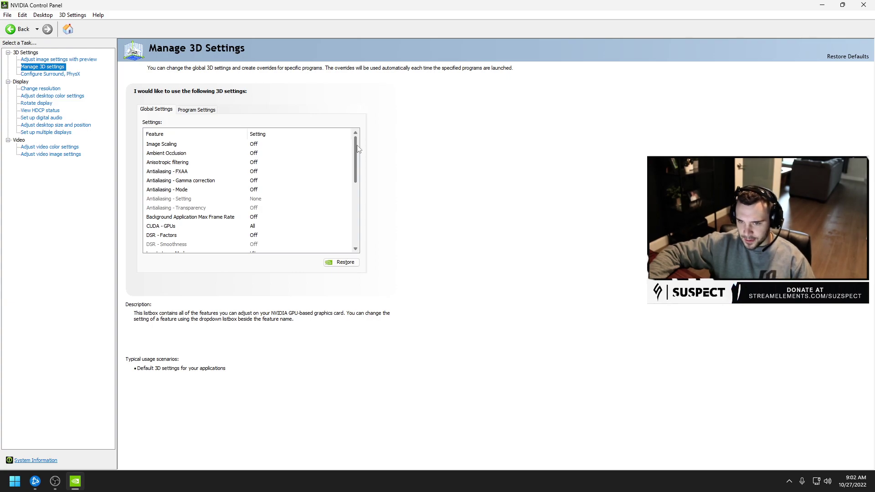
mouse_move(356, 150)
left_mouse_down()
mouse_move(356, 219)
mouse_move(358, 167)
left_mouse_up()
left_click(274, 199)
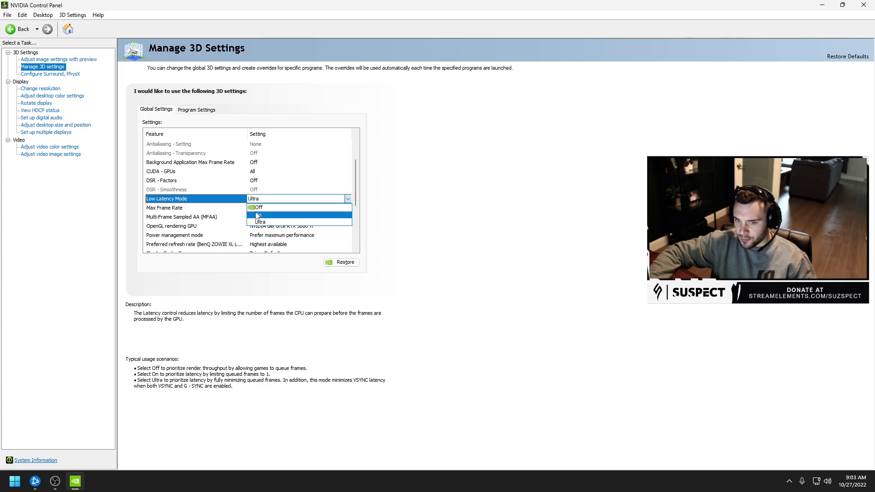
left_click(426, 211)
Step: Set Threaded optimization to On in the global 3D settings
left_click_drag(356, 193, 351, 241)
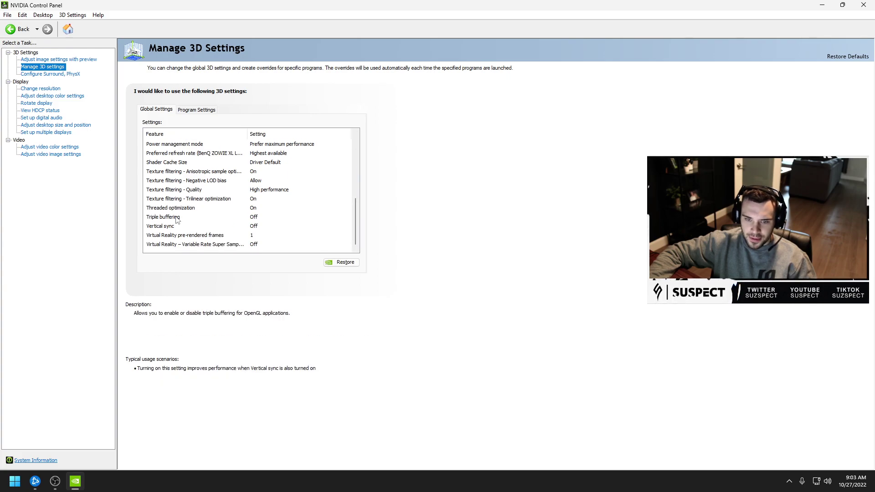
left_click(254, 209)
left_click(267, 208)
key("Up")
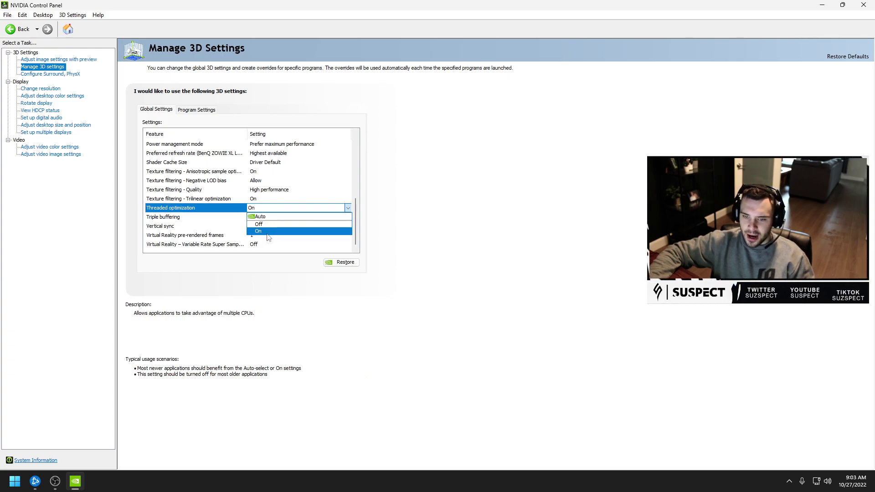
left_click(260, 232)
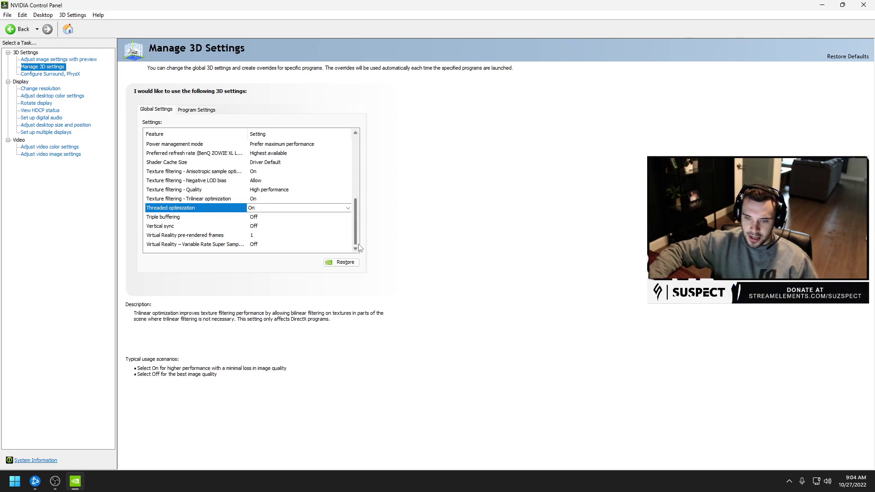
Step: Review the global 3D settings list once more, along with the image preview, display and video image settings pages
scroll(357, 220, "up", 1)
scroll(357, 220, "up", 6)
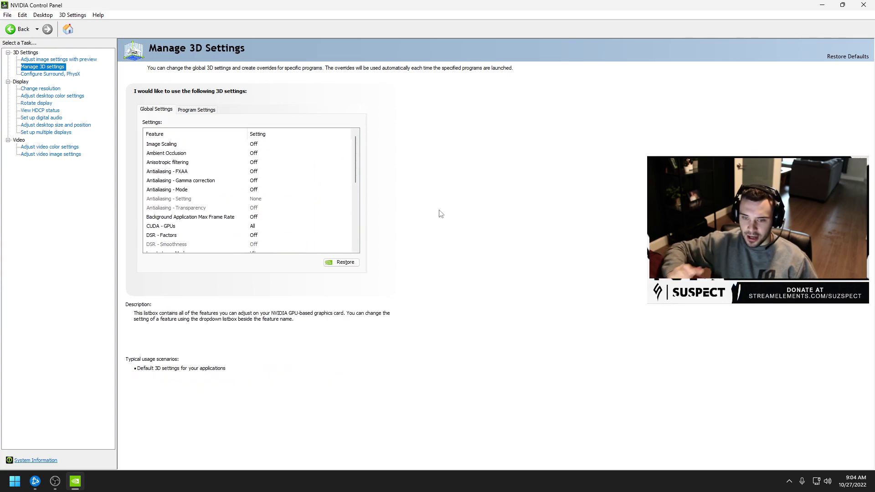
left_click(41, 74)
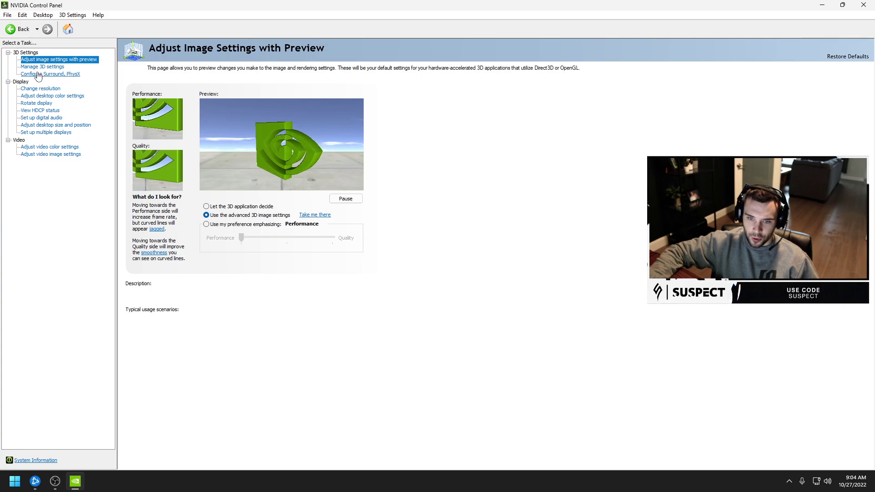
left_click(40, 89)
left_click(41, 96)
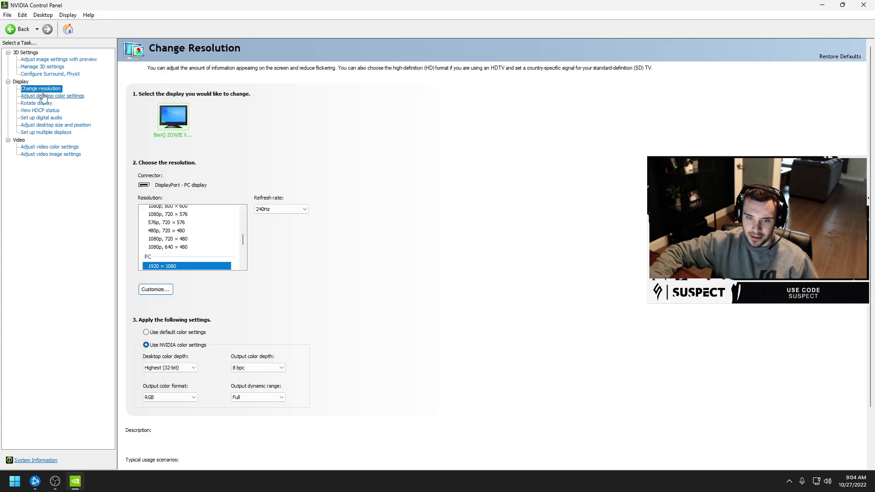
left_click(43, 104)
left_click(44, 110)
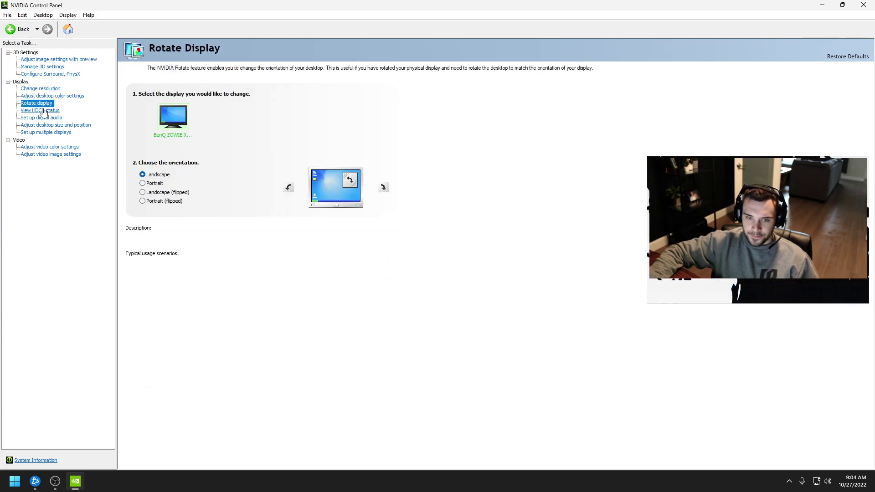
left_click(45, 118)
left_click(46, 125)
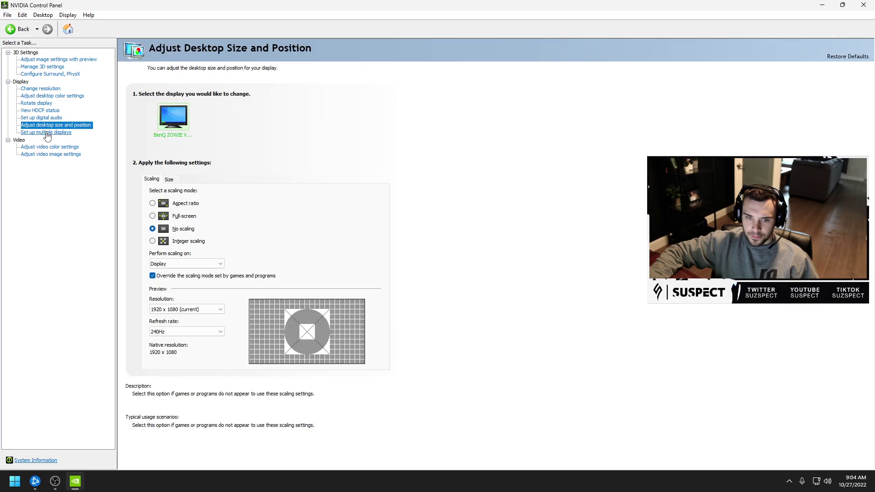
left_click(48, 132)
left_click(46, 154)
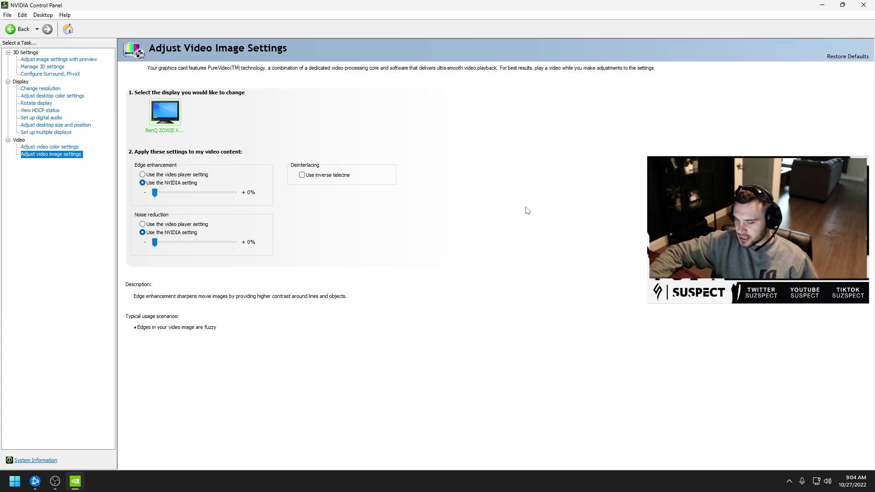
Step: Close the NVIDIA Control Panel and view the contents of the Performance folder on Local Disk in File Explorer
left_click(864, 5)
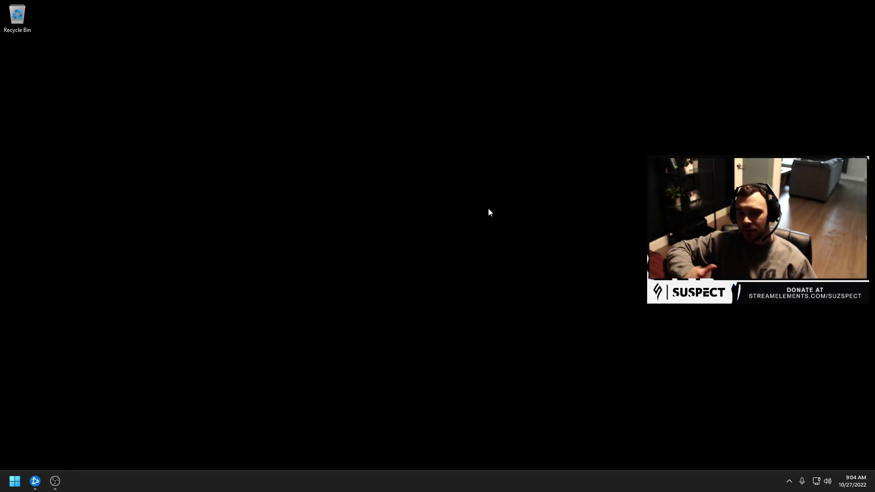
key("super")
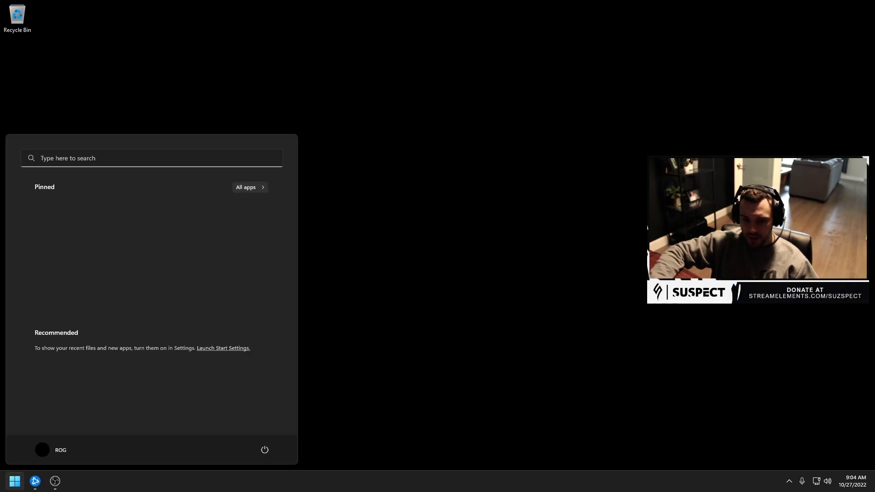
type("exp")
key("Return")
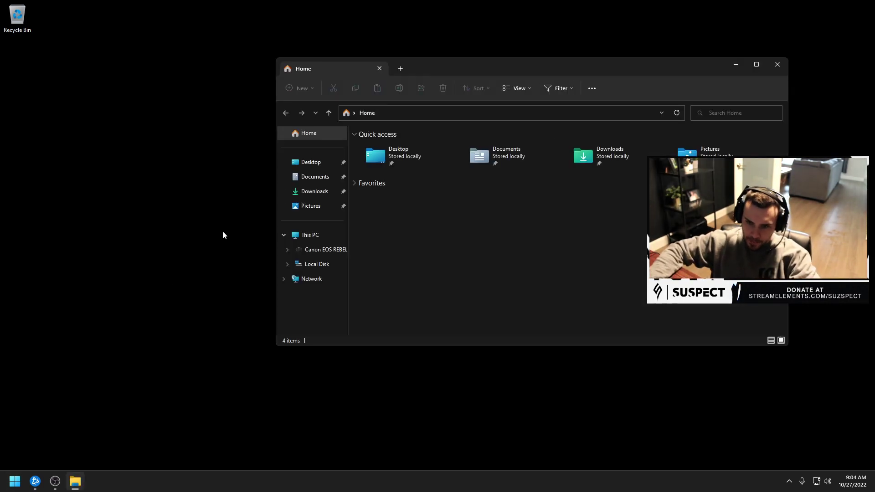
left_click(318, 266)
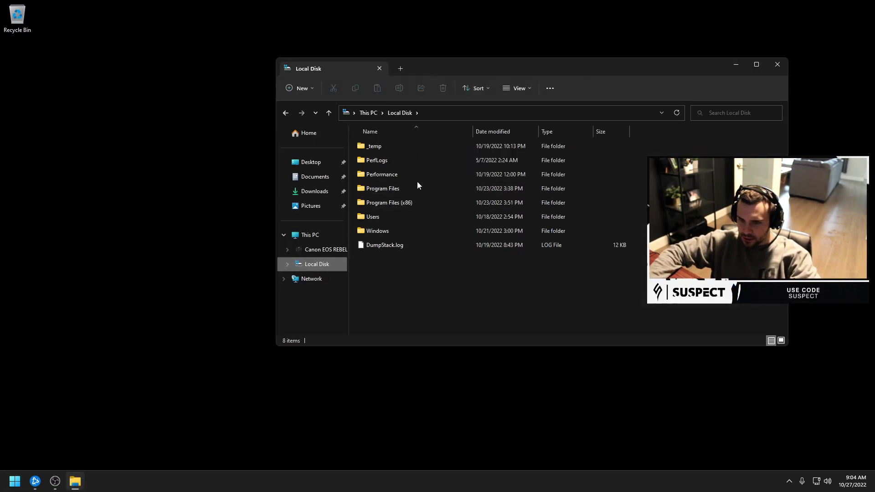
double_click(459, 179)
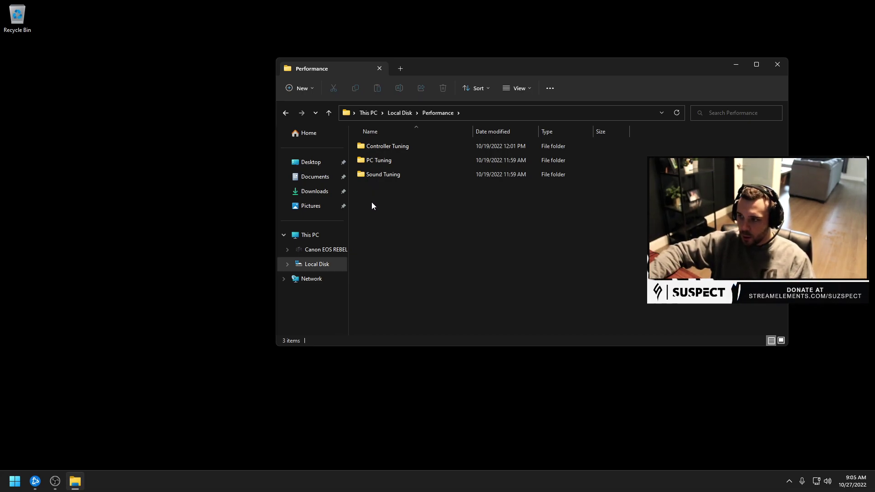
left_click(778, 66)
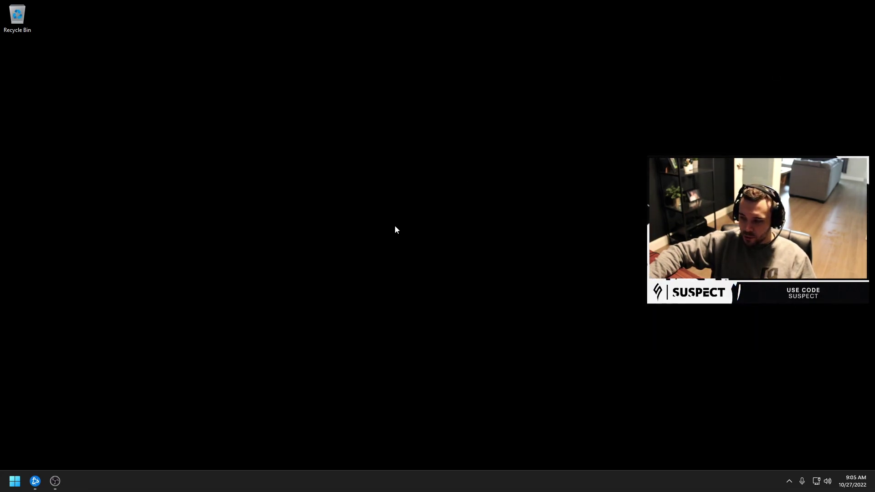
mouse_move(54, 489)
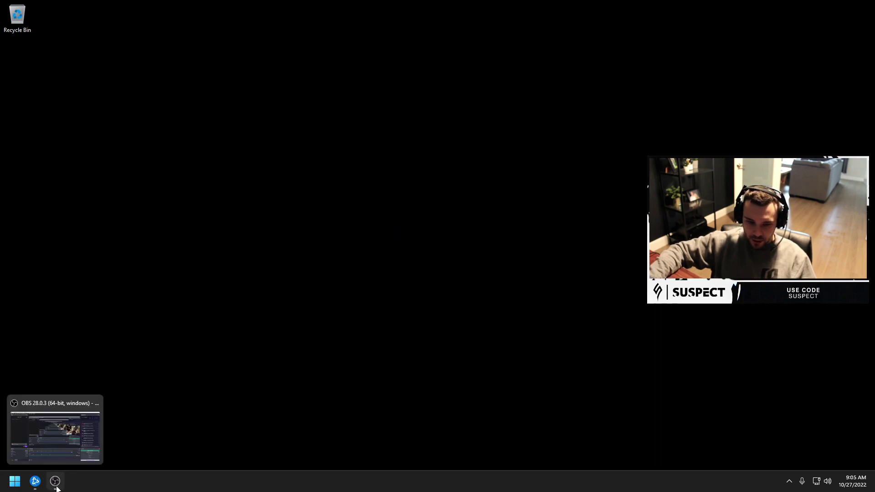
left_click(789, 481)
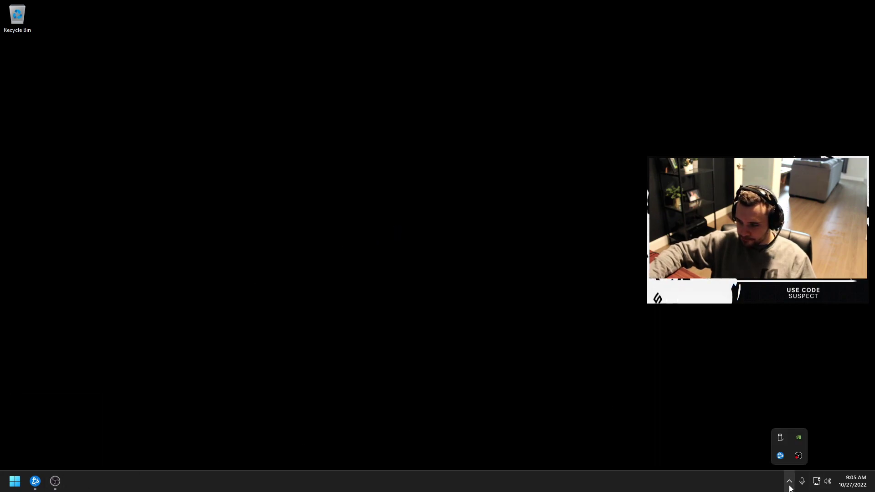
right_click(798, 457)
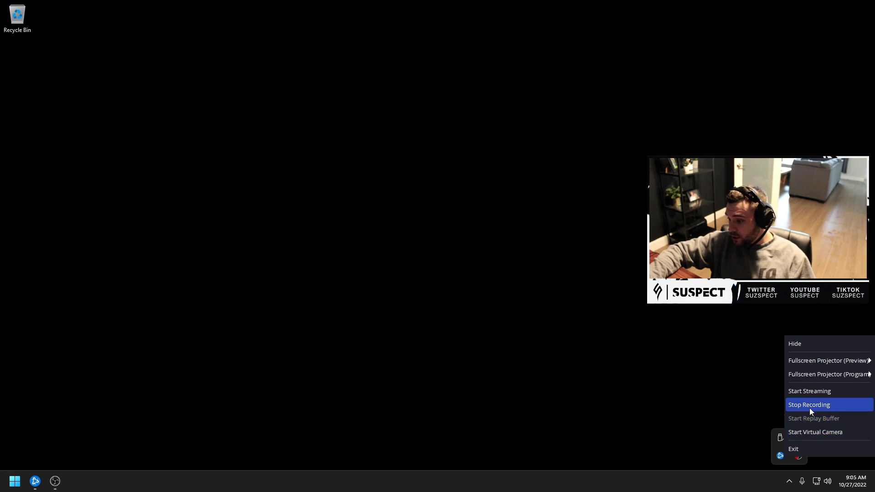